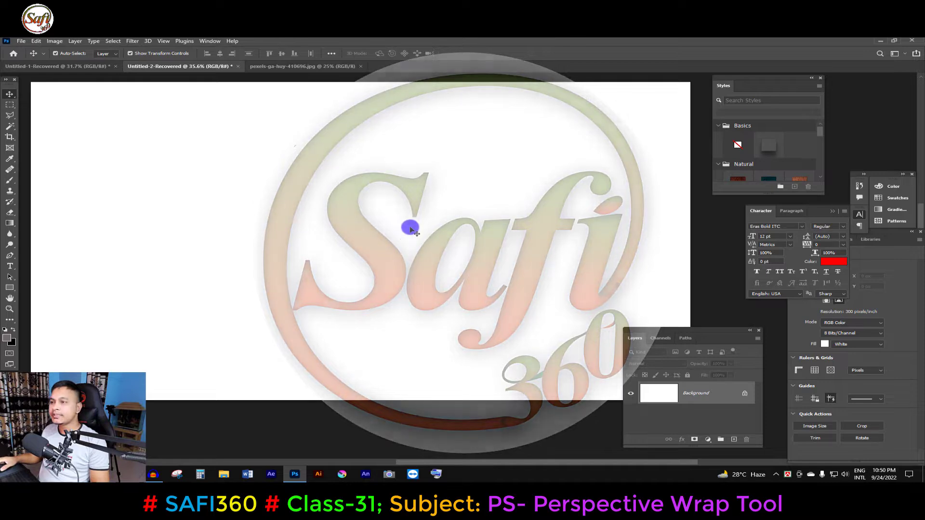
# Switch to the pexels building photo and enlarge the Layers panel.
pyautogui.click(305, 66)
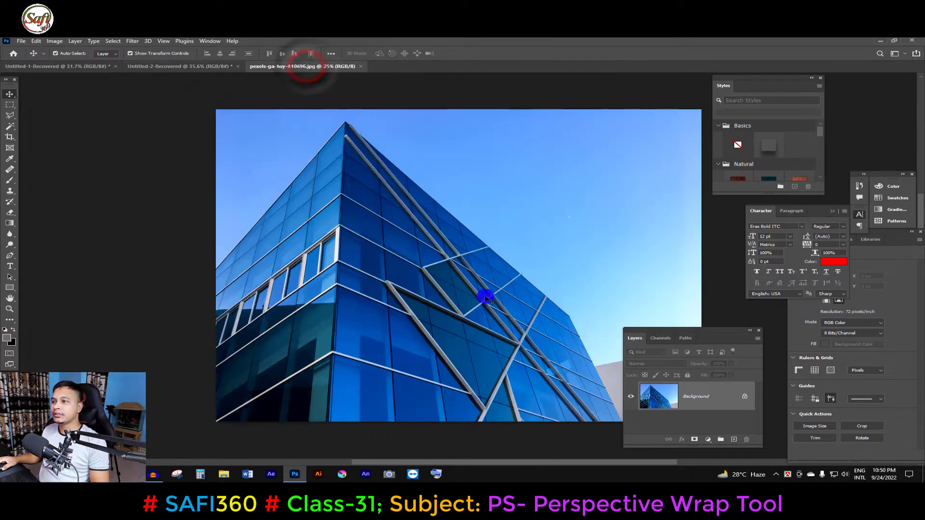
pyautogui.moveTo(520, 272)
pyautogui.mouseDown()
pyautogui.moveTo(454, 268)
pyautogui.moveTo(459, 261)
pyautogui.mouseUp()
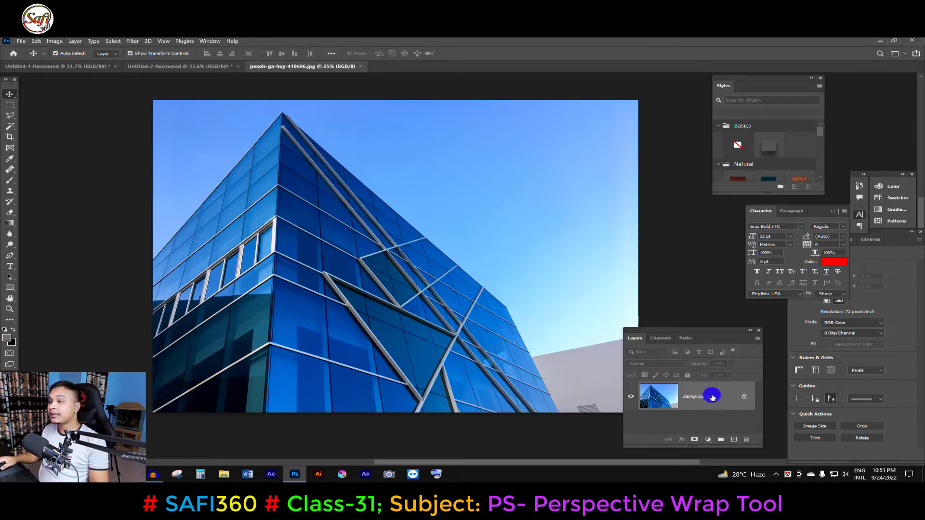
pyautogui.moveTo(715, 333); pyautogui.dragTo(730, 312)
pyautogui.moveTo(724, 428); pyautogui.dragTo(725, 453)
# Convert the locked Background into a regular layer named Layer 0.
pyautogui.doubleClick(727, 376)
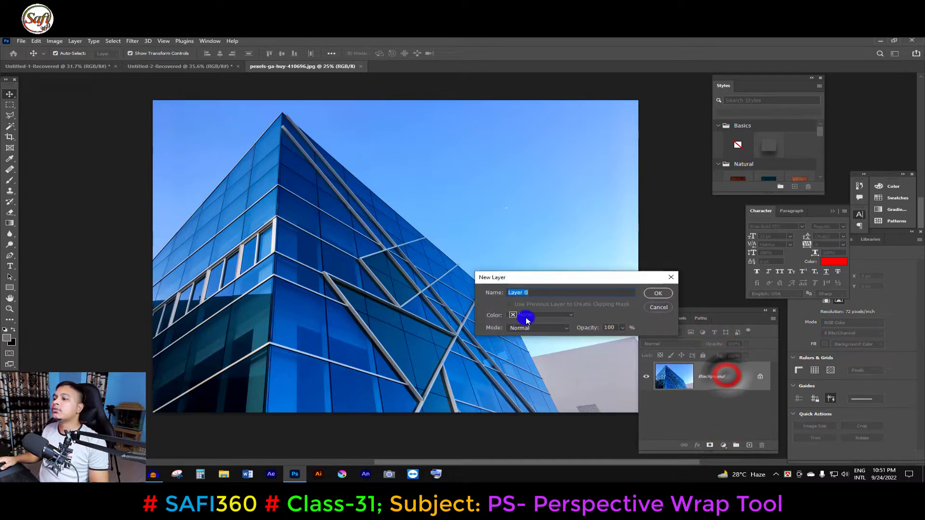
pyautogui.click(658, 293)
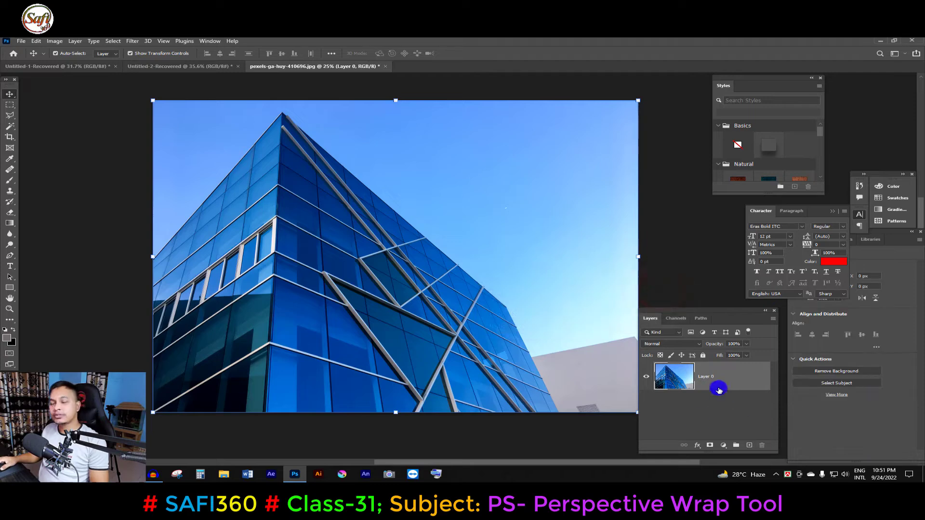
pyautogui.moveTo(731, 374); pyautogui.dragTo(749, 443)
pyautogui.hotkey('ctrl', 'z')
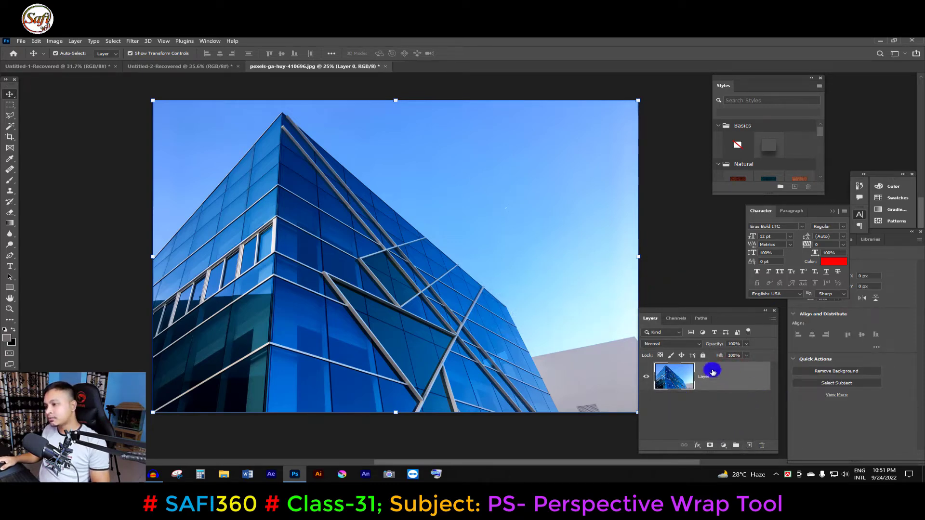
# Duplicate Layer 0 and hide the original, leaving the copy as the active layer.
pyautogui.hotkey('ctrl', 'j')
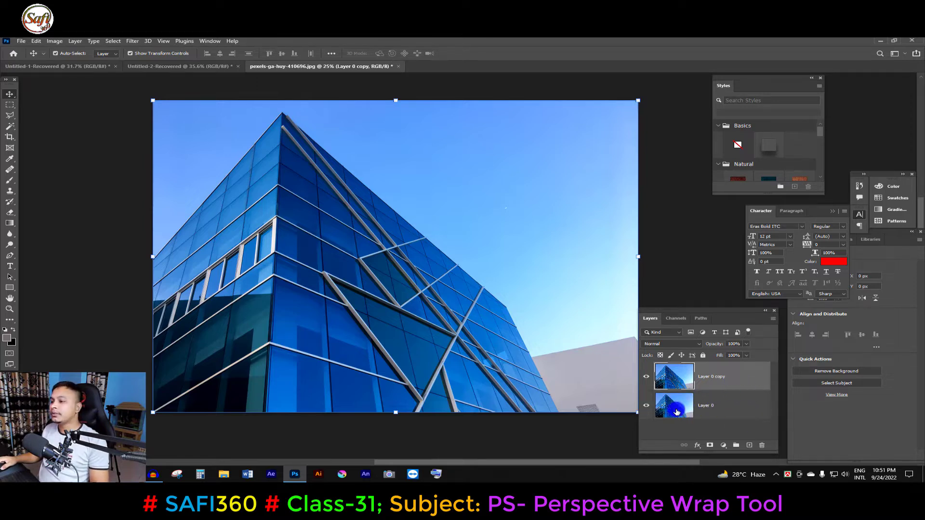
pyautogui.click(646, 405)
pyautogui.click(731, 376)
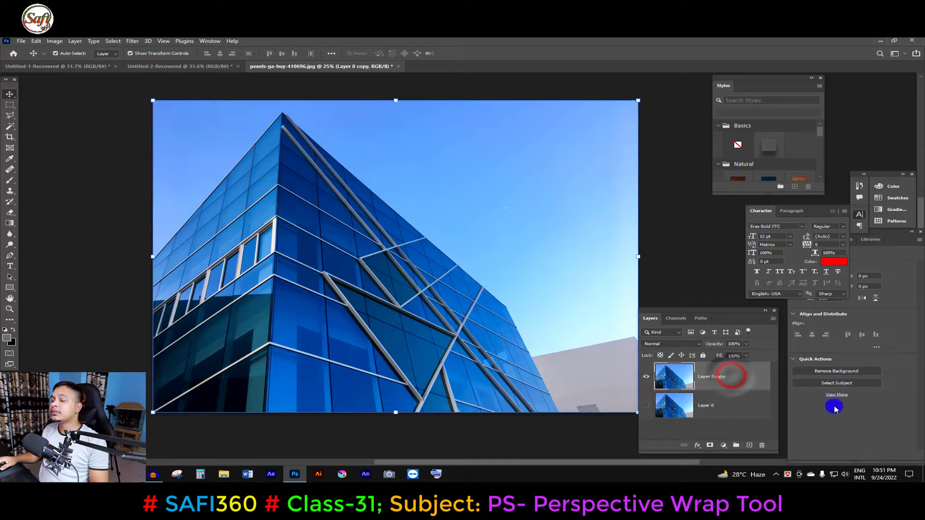
pyautogui.click(509, 342)
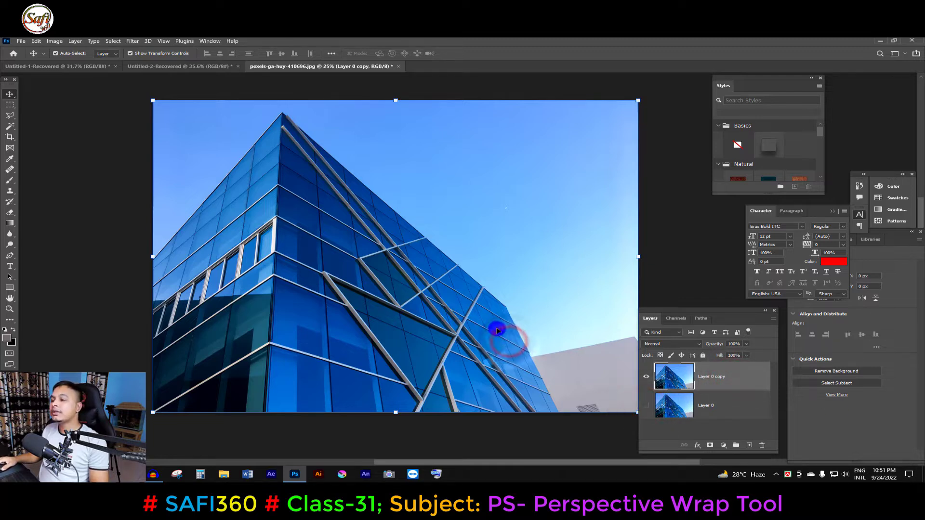
pyautogui.click(733, 384)
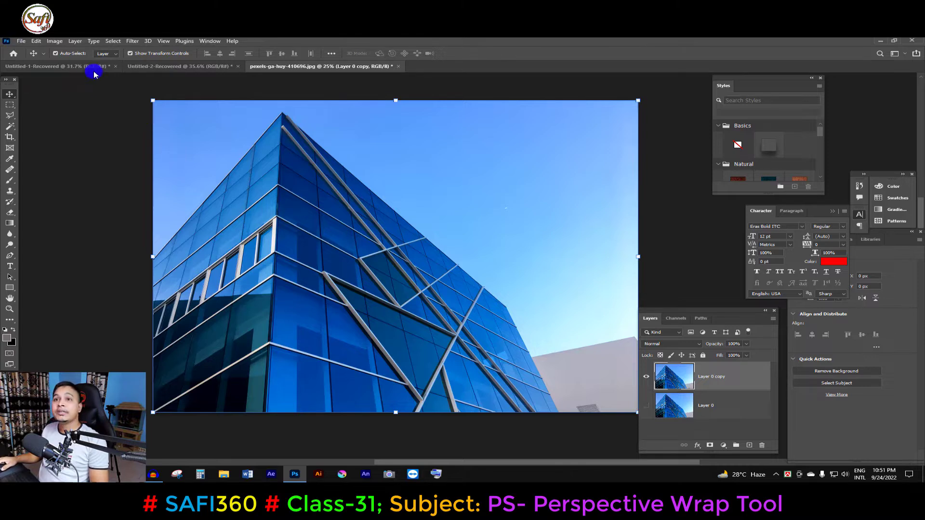
# Start Perspective Warp on the layer copy and fit a plane to the four corners of the building's right-hand facade.
pyautogui.click(36, 40)
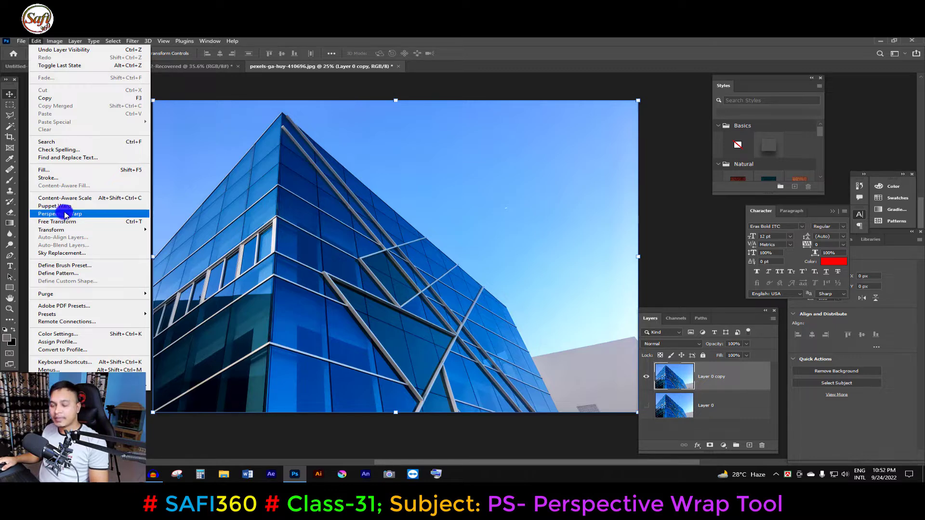
pyautogui.click(79, 218)
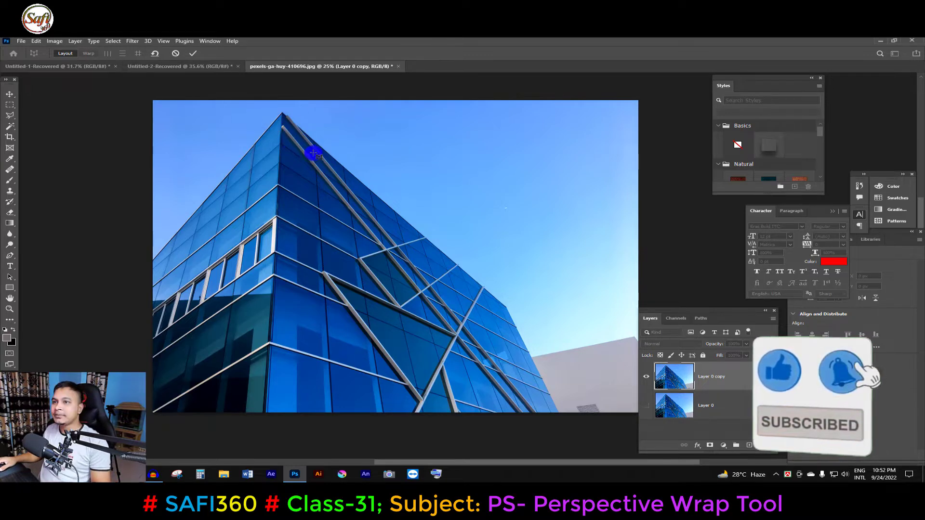
pyautogui.moveTo(282, 114); pyautogui.dragTo(538, 389)
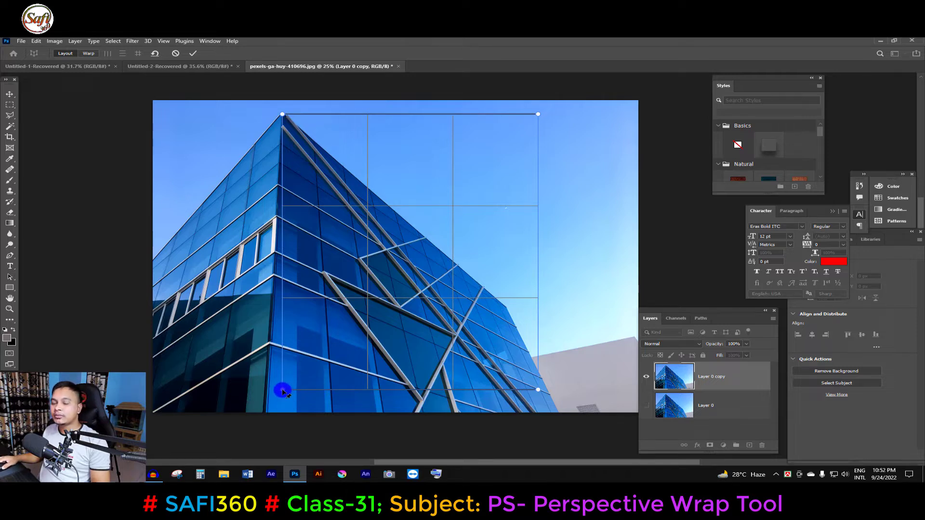
pyautogui.moveTo(283, 390); pyautogui.dragTo(265, 414)
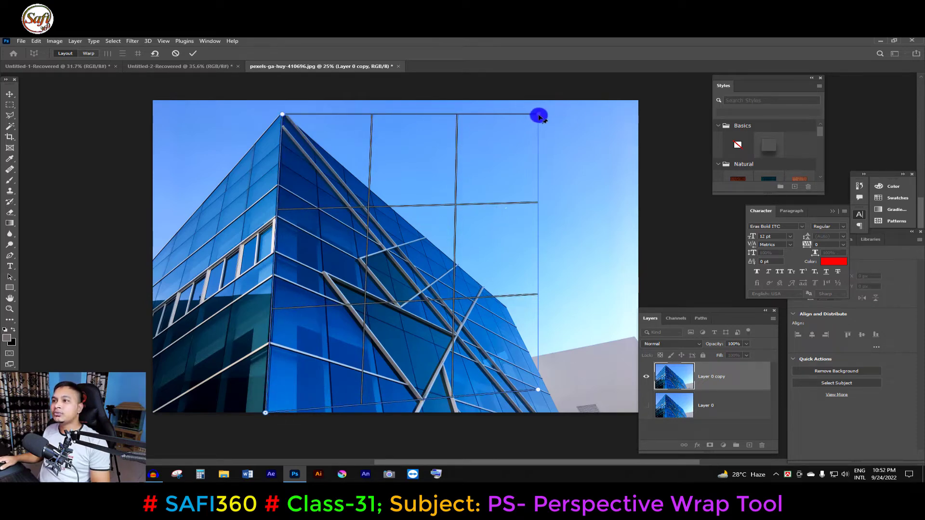
pyautogui.moveTo(539, 117); pyautogui.dragTo(509, 309)
pyautogui.moveTo(539, 390); pyautogui.dragTo(560, 414)
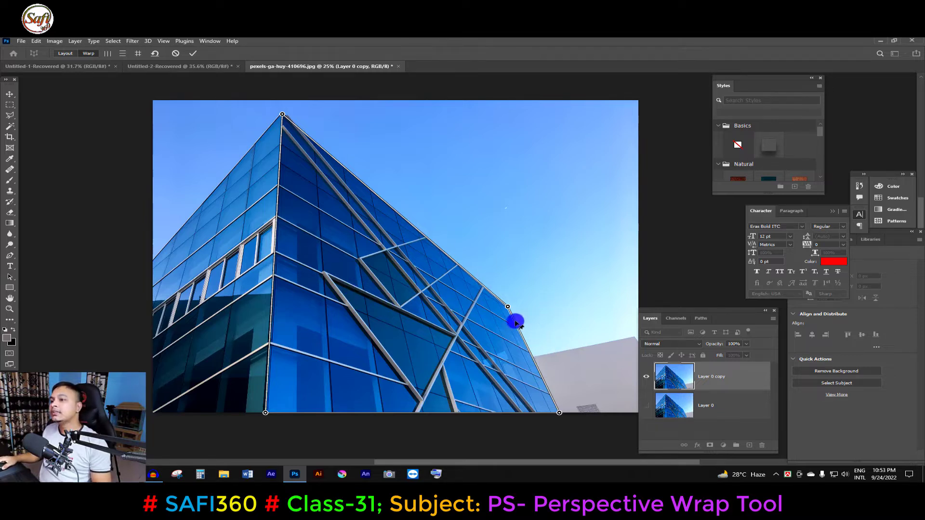
# Warp the right-hand facade by pulling its far upper corner up and outward, fine-tune the other corners, and apply the warp.
pyautogui.moveTo(508, 309); pyautogui.dragTo(584, 261)
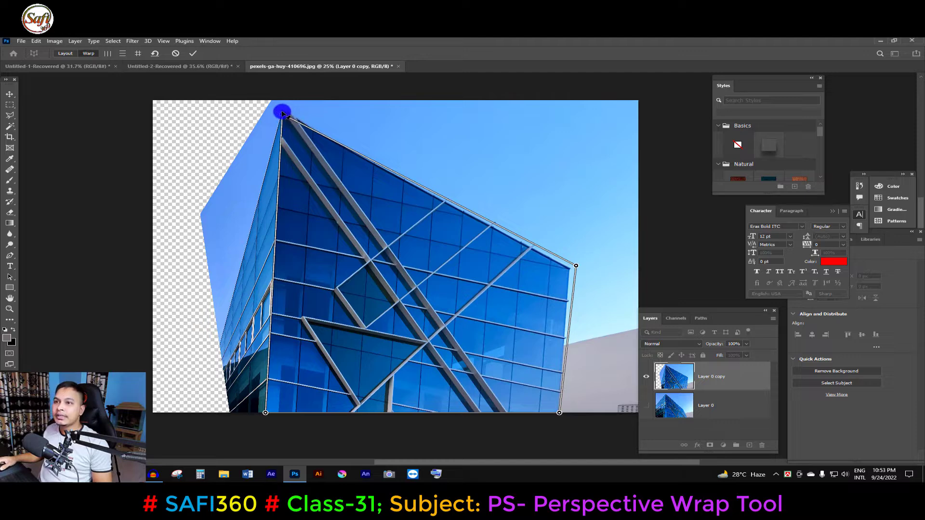
pyautogui.moveTo(282, 114); pyautogui.dragTo(271, 119)
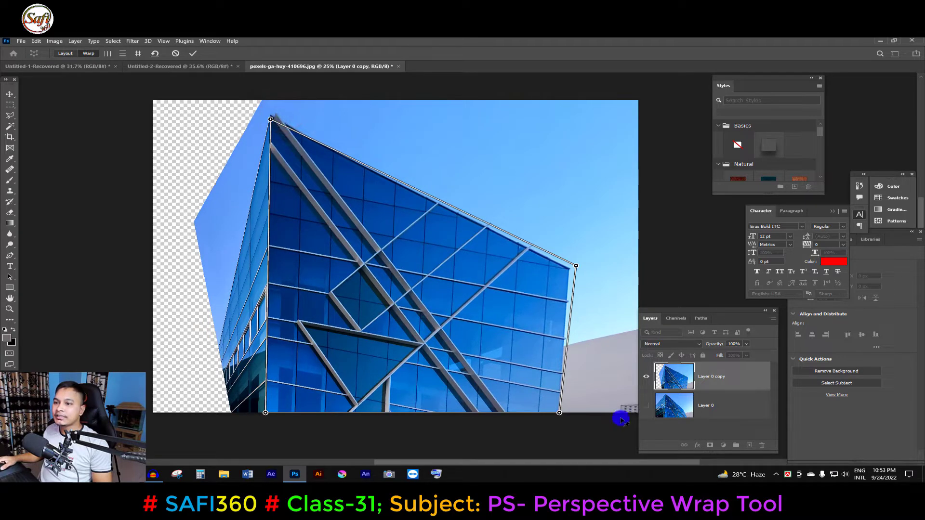
pyautogui.moveTo(560, 417)
pyautogui.mouseDown()
pyautogui.moveTo(568, 399)
pyautogui.moveTo(562, 415)
pyautogui.mouseUp()
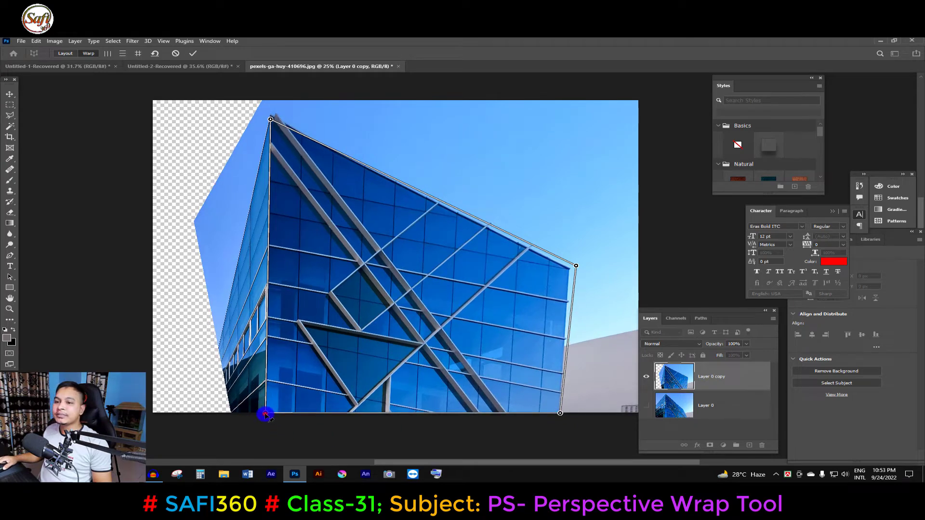
pyautogui.moveTo(265, 414); pyautogui.dragTo(253, 417)
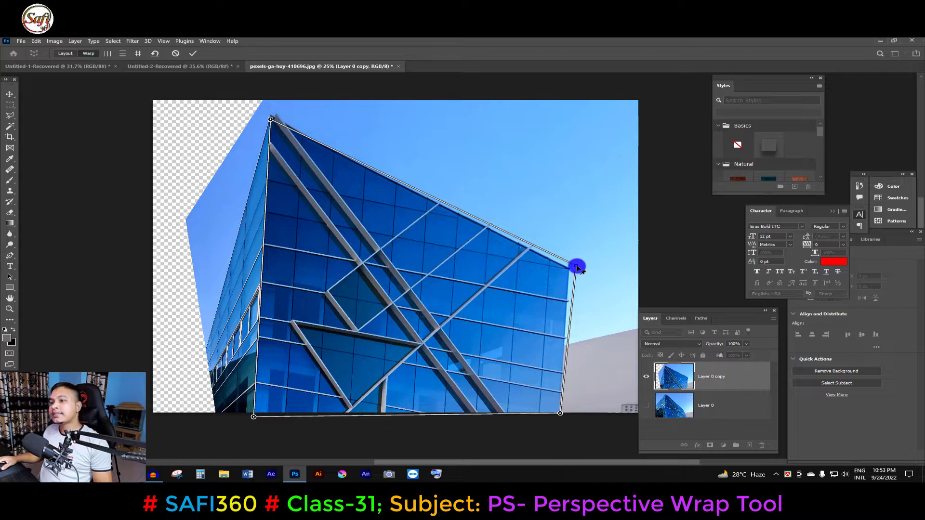
pyautogui.moveTo(577, 268); pyautogui.dragTo(572, 266)
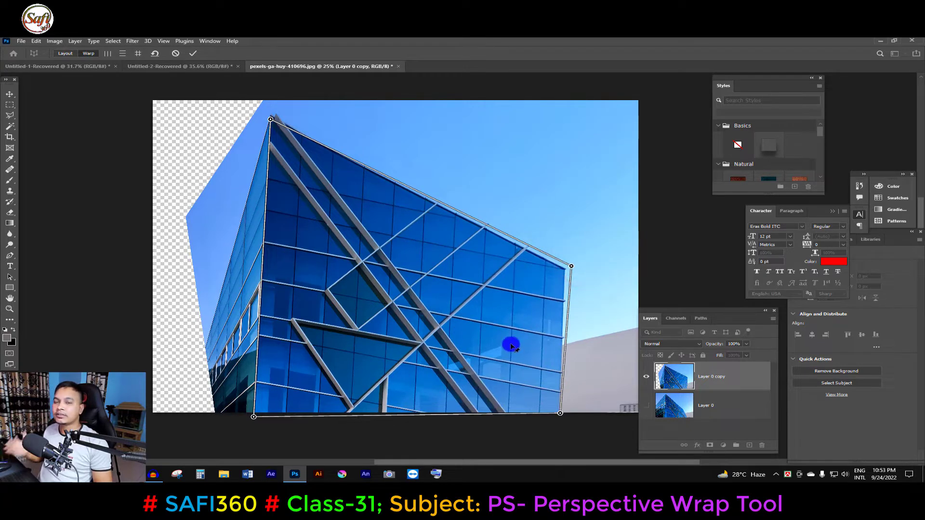
pyautogui.press('Return')
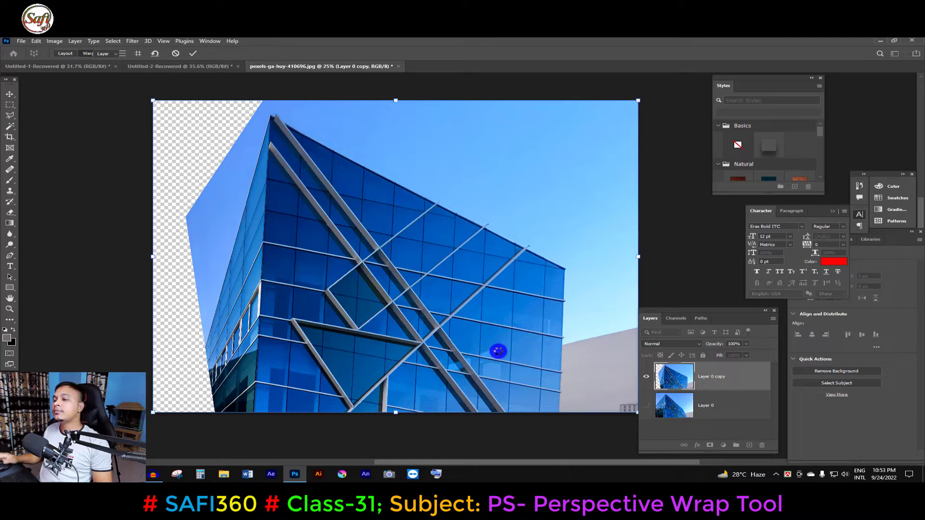
# Revert the building photo to its last saved state.
pyautogui.keyDown('ctrl'); pyautogui.click(445, 269); pyautogui.keyUp('ctrl')
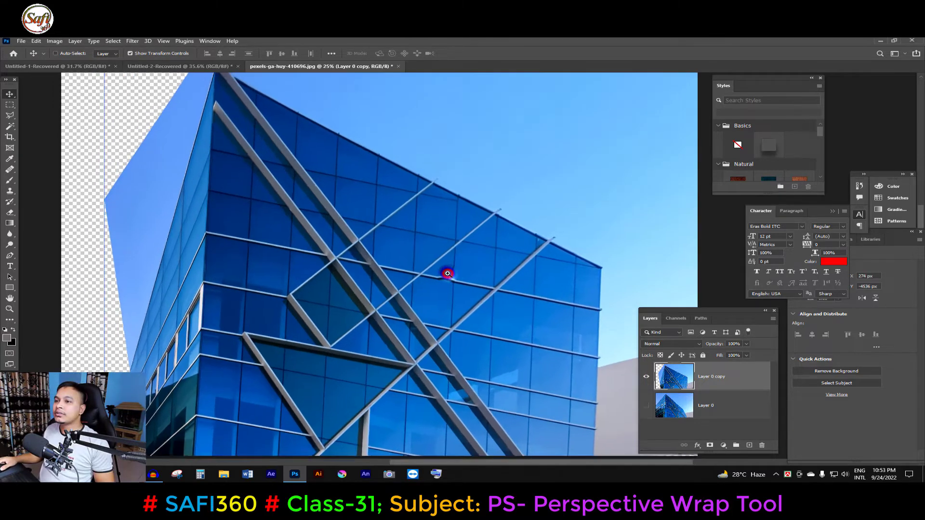
pyautogui.keyDown('ctrl'); pyautogui.keyDown('alt'); pyautogui.click(403, 292); pyautogui.keyUp('alt'); pyautogui.keyUp('ctrl')
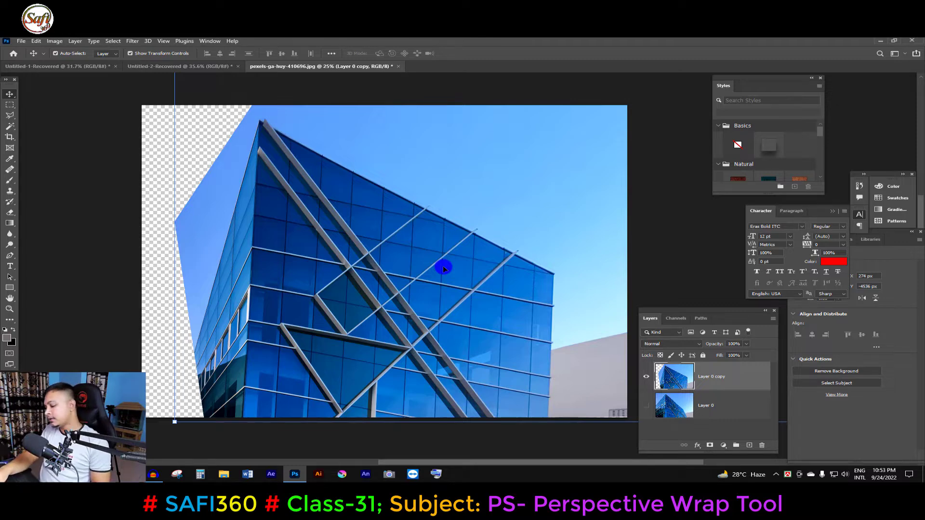
pyautogui.press('F12')
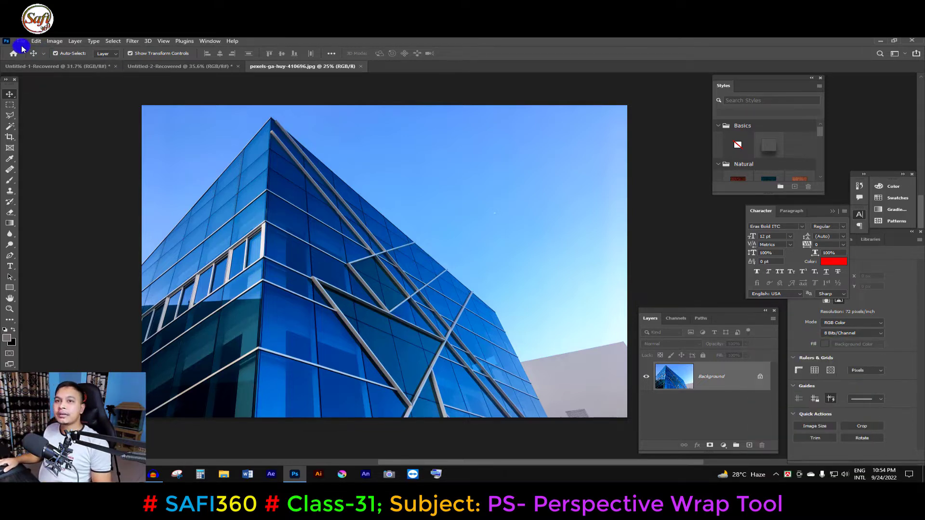
# Start Perspective Warp on the photo and fit a plane to the four corners of the building's left-hand facade.
pyautogui.click(35, 42)
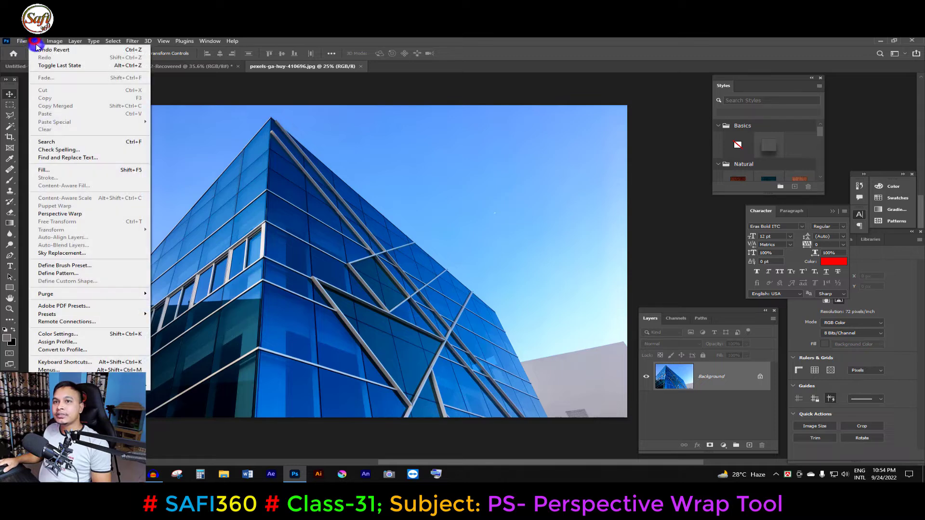
pyautogui.click(64, 214)
pyautogui.moveTo(161, 142); pyautogui.dragTo(252, 416)
pyautogui.moveTo(257, 149); pyautogui.dragTo(272, 120)
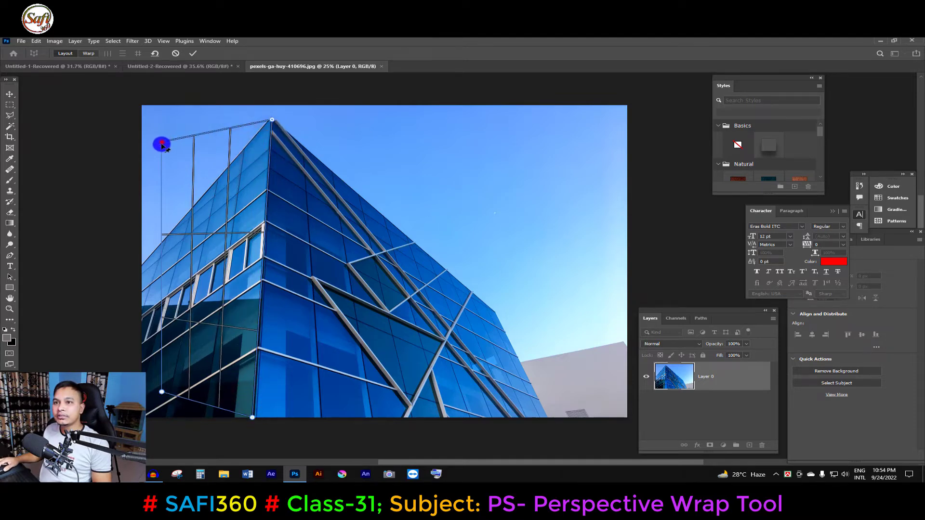
pyautogui.moveTo(162, 145); pyautogui.dragTo(140, 266)
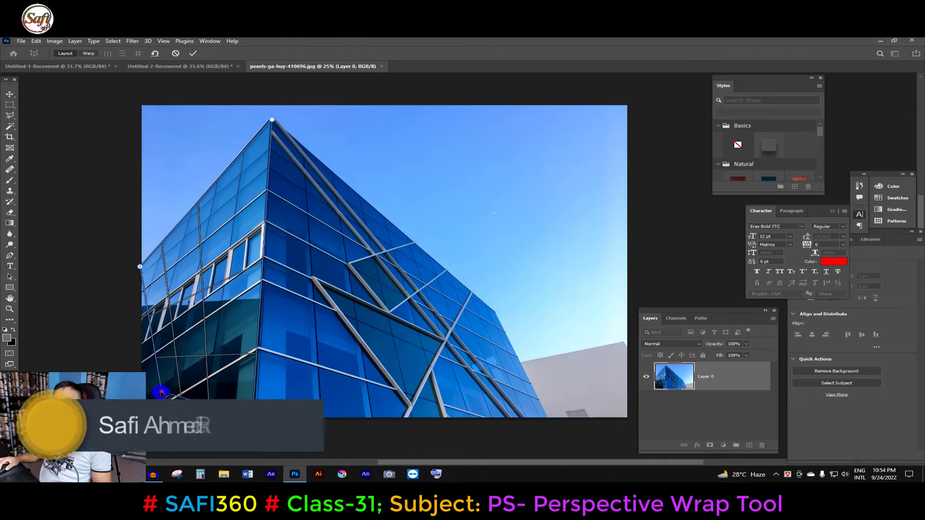
pyautogui.moveTo(161, 393); pyautogui.dragTo(142, 416)
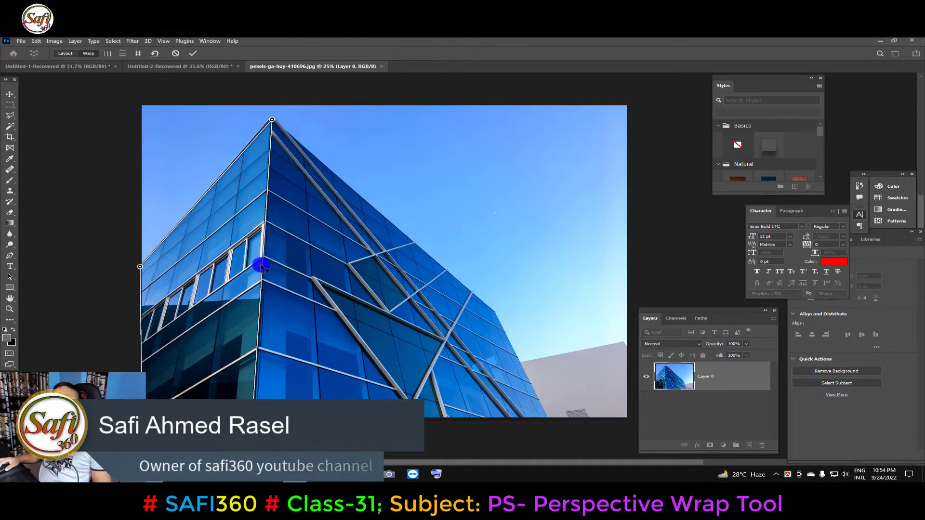
# Widen the left-hand facade by pulling its outer upper corner outward, apply the warp, and move the layer slightly down.
pyautogui.moveTo(139, 267); pyautogui.dragTo(74, 247)
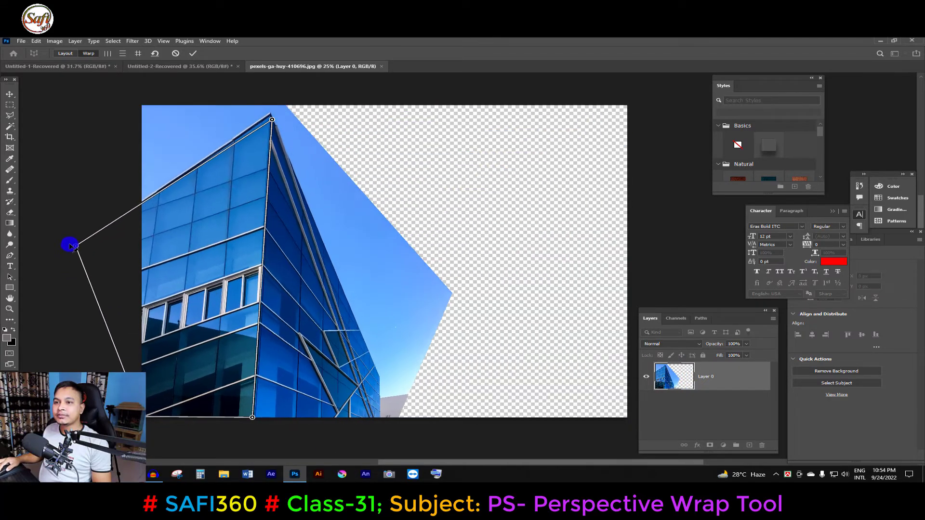
pyautogui.moveTo(253, 416); pyautogui.dragTo(258, 418)
pyautogui.moveTo(273, 121); pyautogui.dragTo(273, 114)
pyautogui.moveTo(75, 246); pyautogui.dragTo(57, 244)
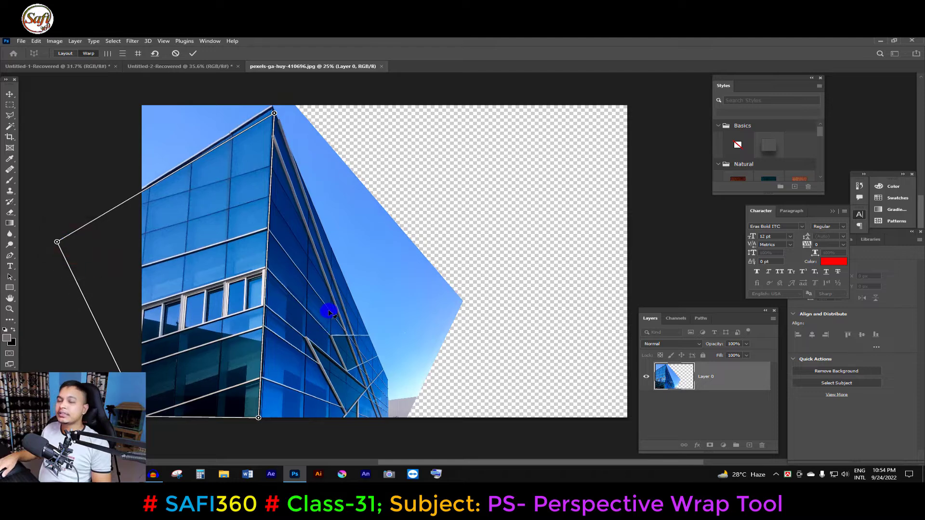
pyautogui.press('Return')
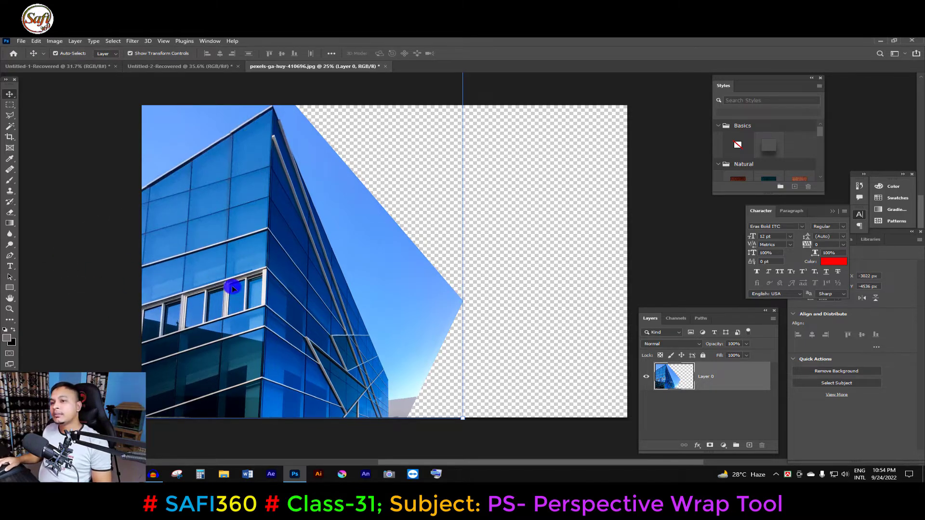
pyautogui.moveTo(285, 268)
pyautogui.mouseDown()
pyautogui.moveTo(396, 275)
pyautogui.moveTo(316, 250)
pyautogui.moveTo(286, 285)
pyautogui.moveTo(282, 278)
pyautogui.mouseUp()
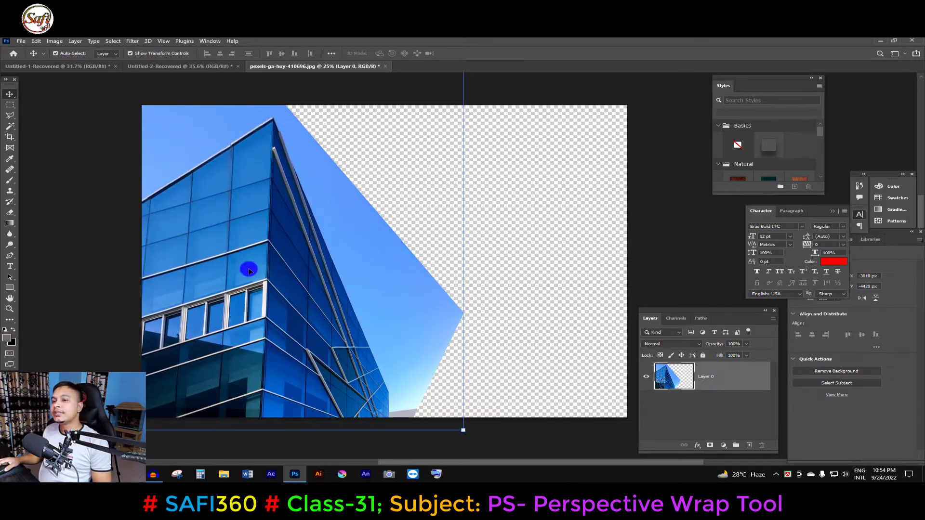